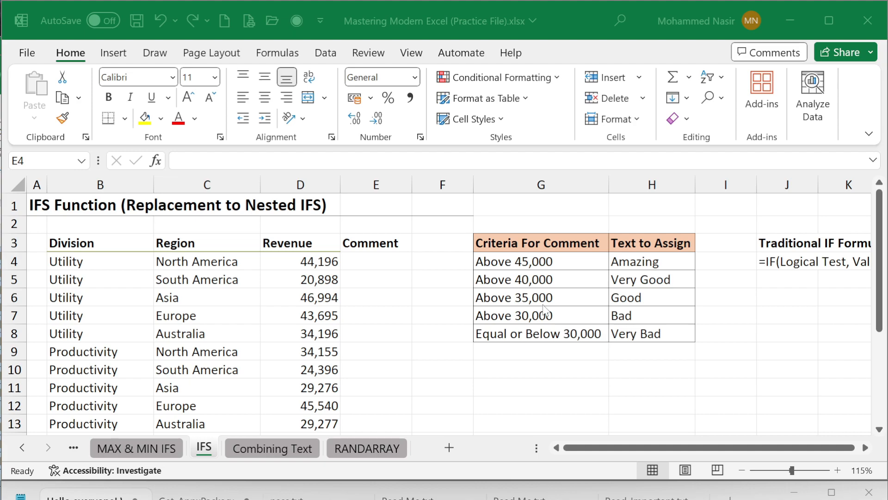
- Start an IFS formula in E4 whose first test, D4>45000, returns "Amazing"
click(362, 256)
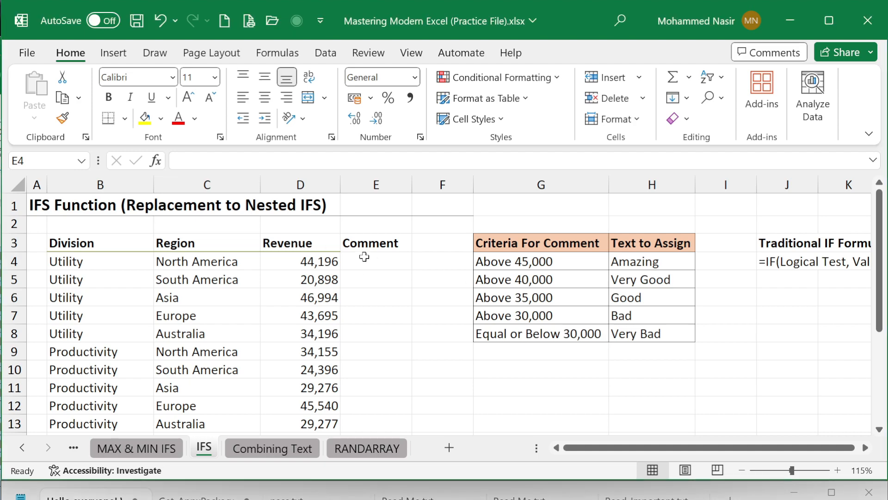
text(=)
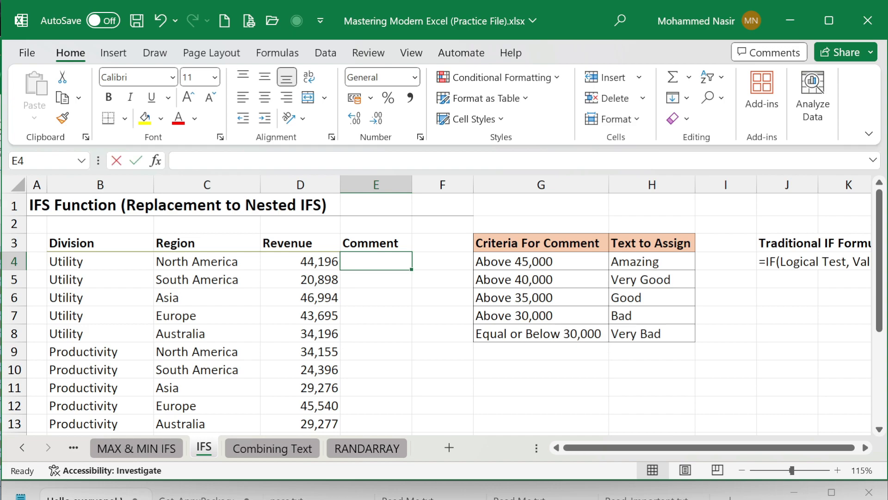
text(ifs)
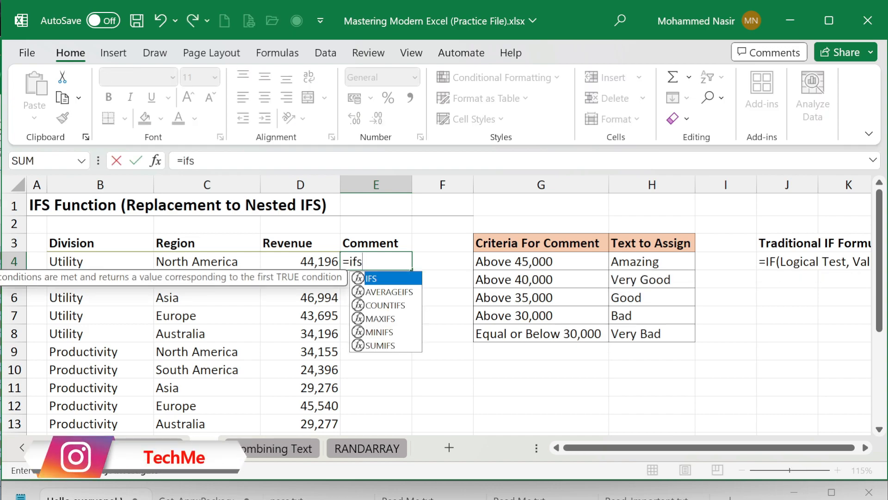
key(Tab)
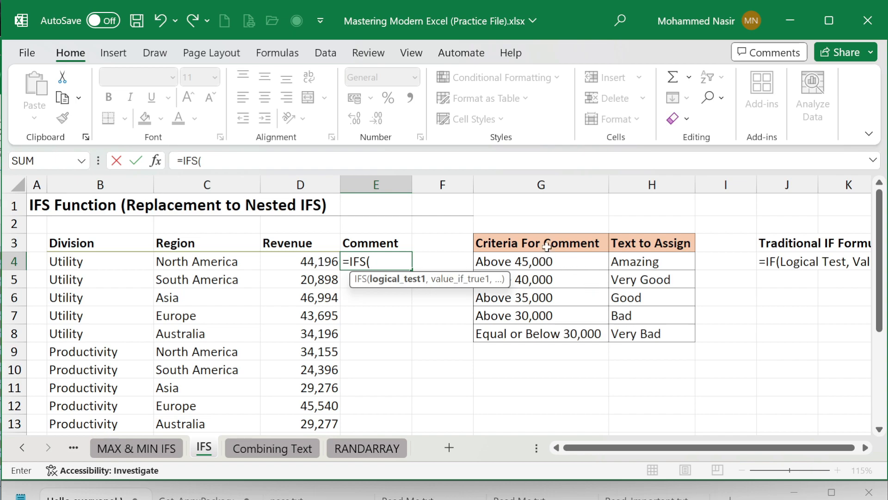
click(318, 262)
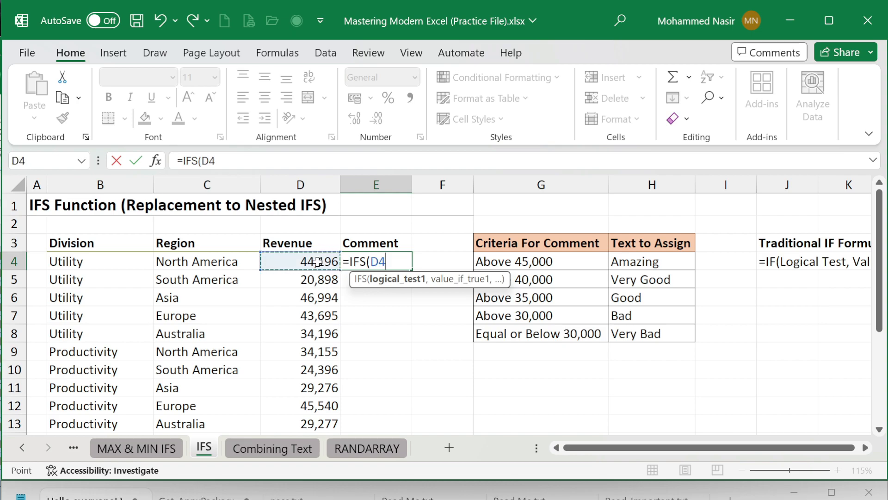
text(>45000)
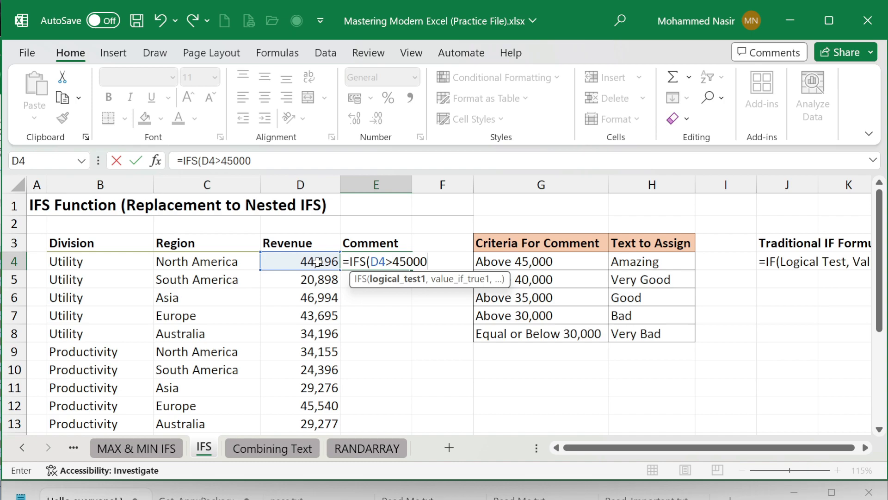
text(,)
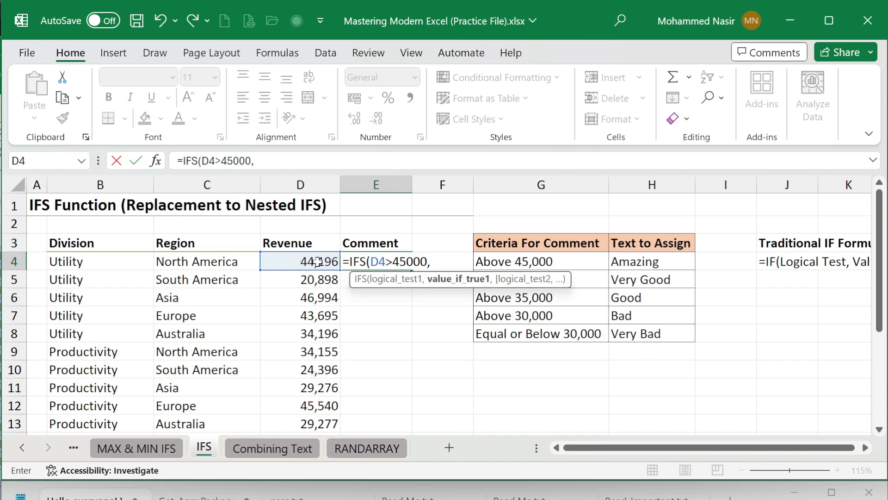
text("Amazing)
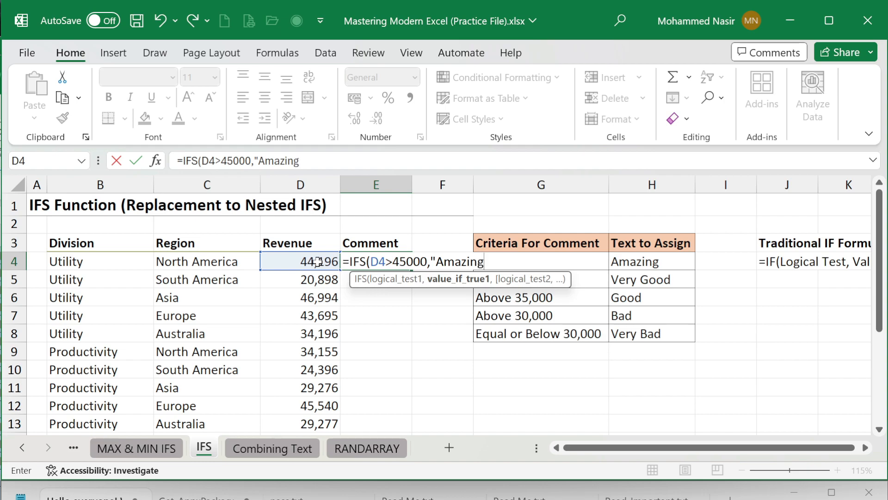
text(",if)
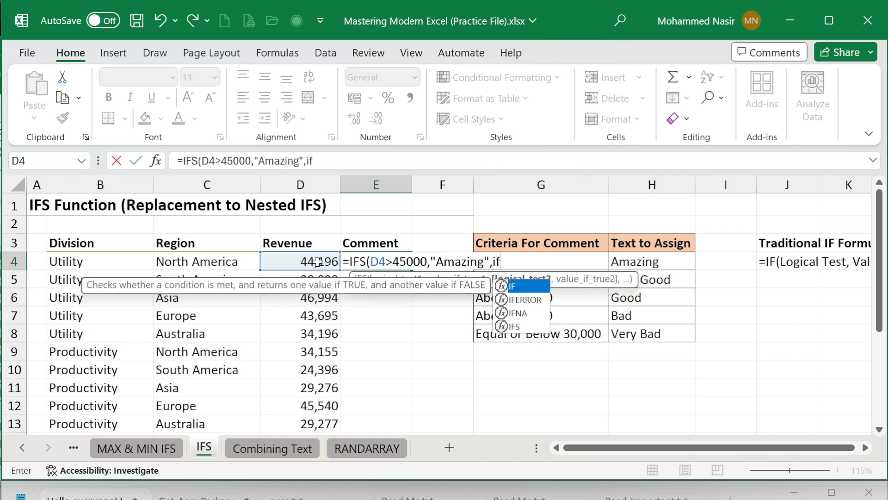
key(BackSpace)
key(BackSpace)
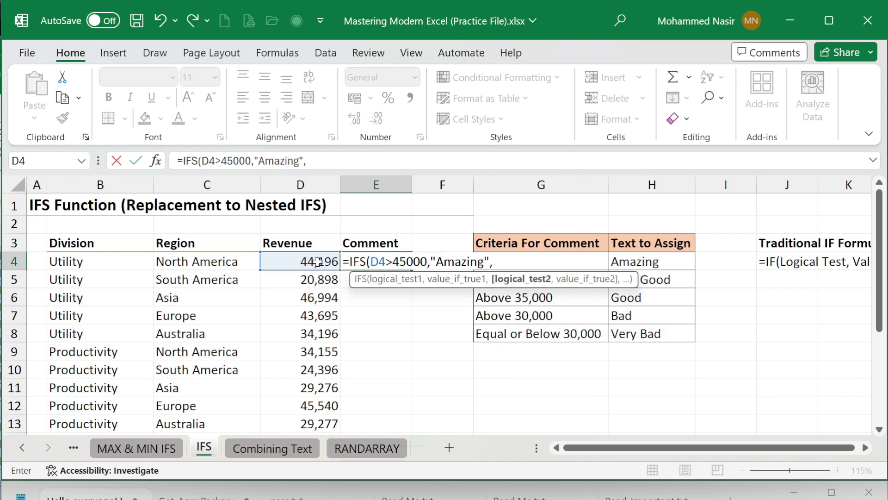
- Add a second test to the formula, D4>40000, returning "Very Good"
click(317, 262)
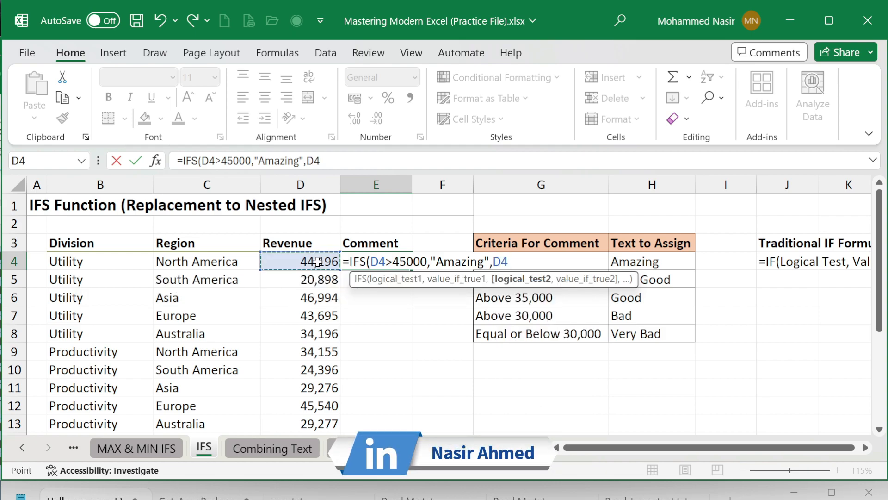
text(>)
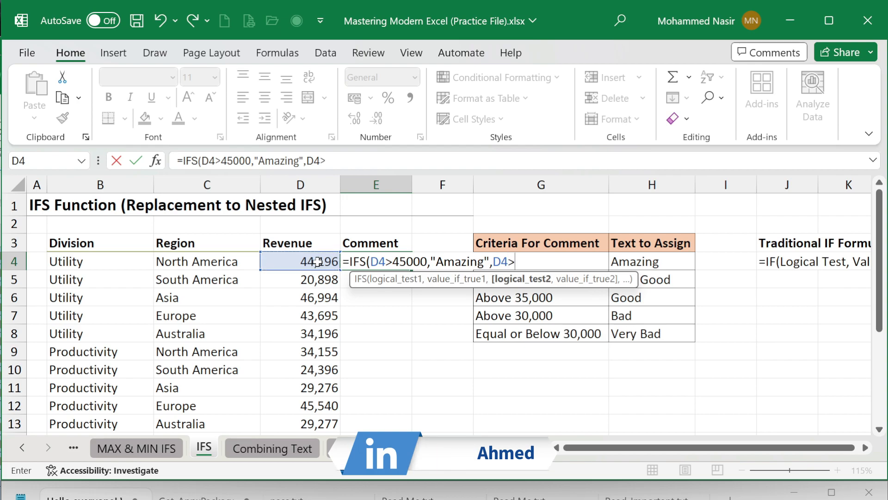
text(40000)
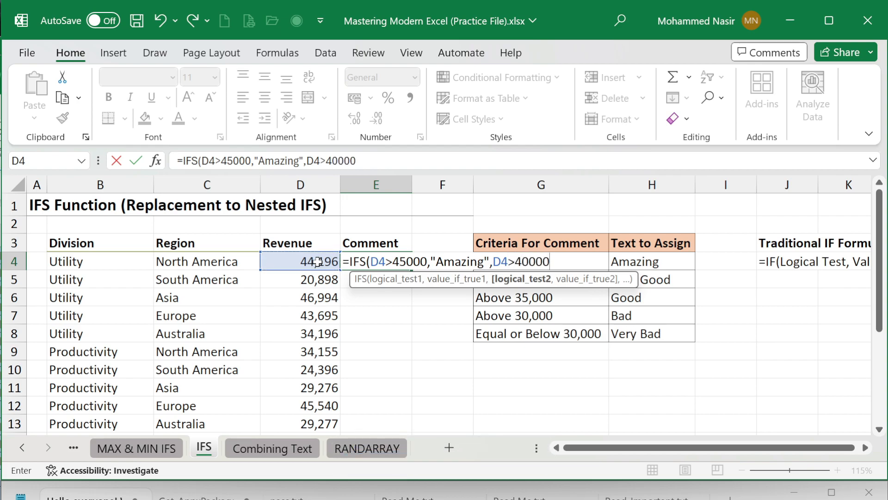
text(,")
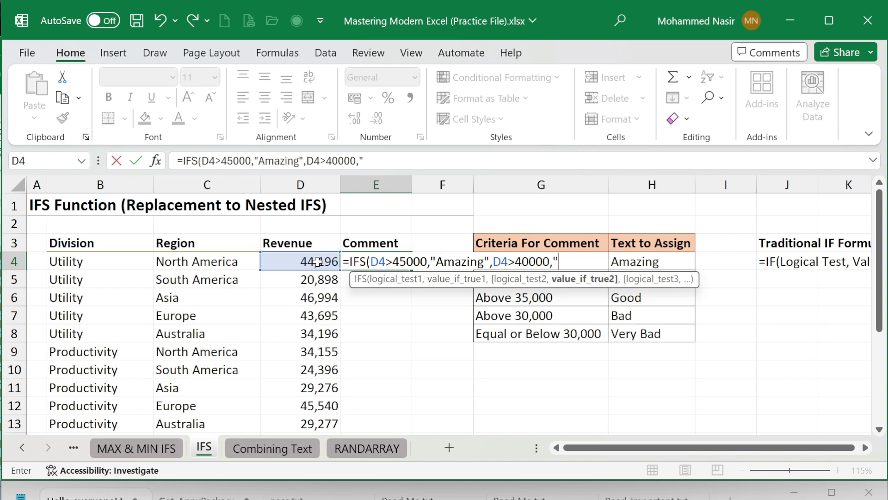
text(Very Good)
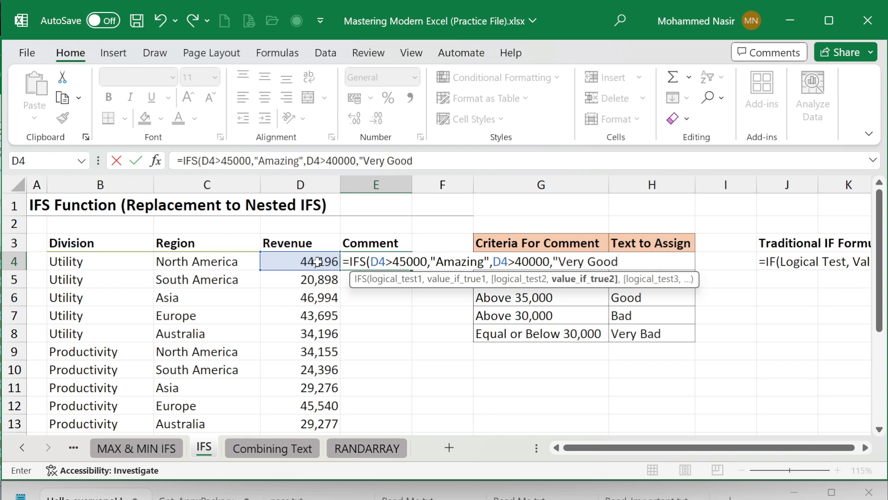
text(",)
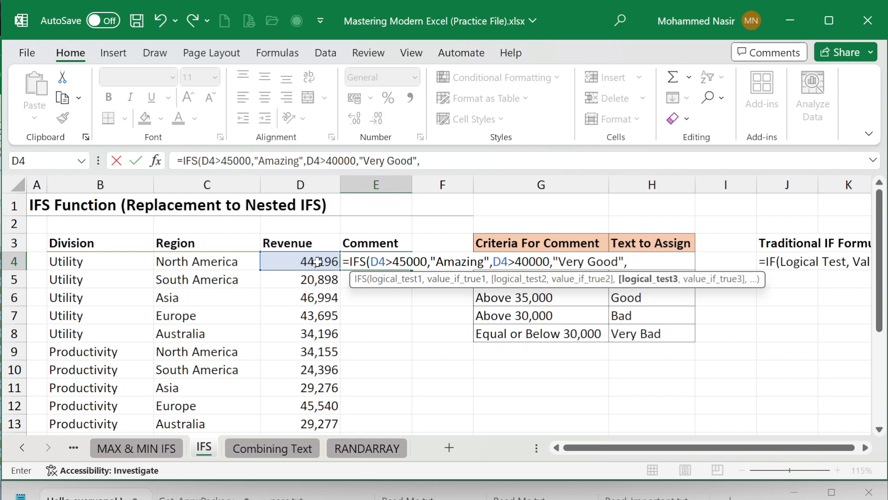
- Extend the formula with the tests D4>35000 returning "Good" and D4>30000 returning "Bad"
text(d4>)
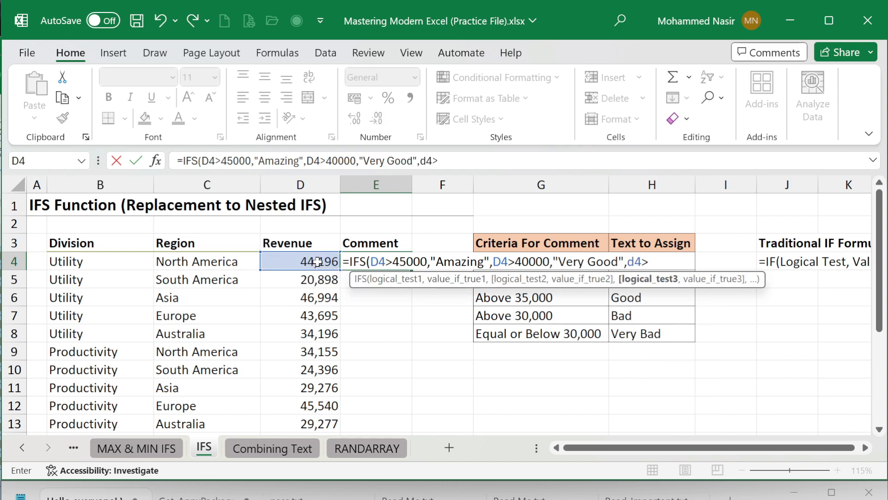
text(35000)
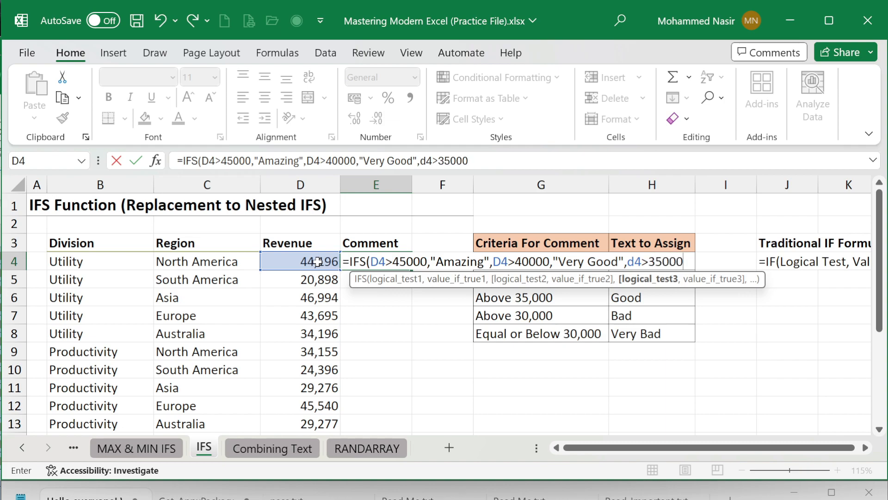
text(,")
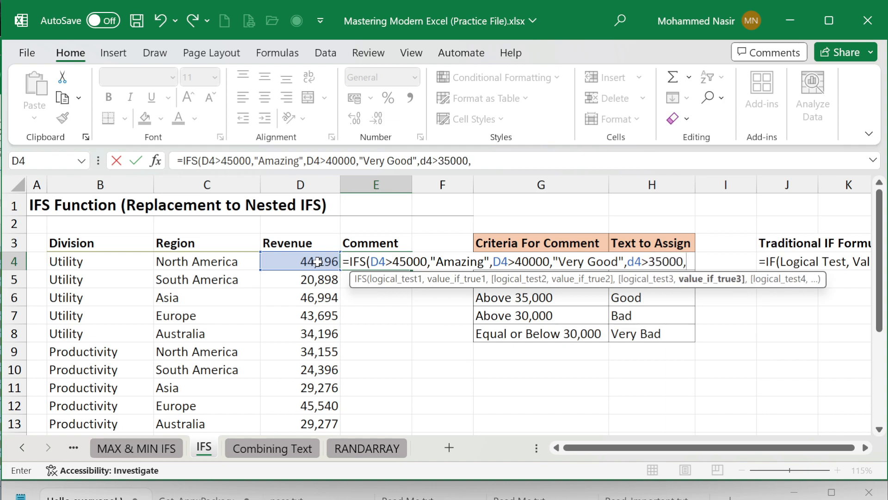
text(Good",)
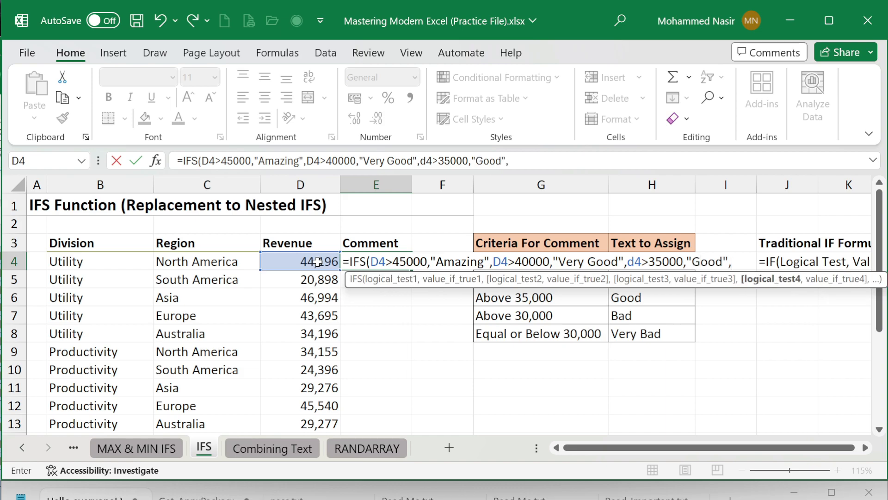
text(d4)
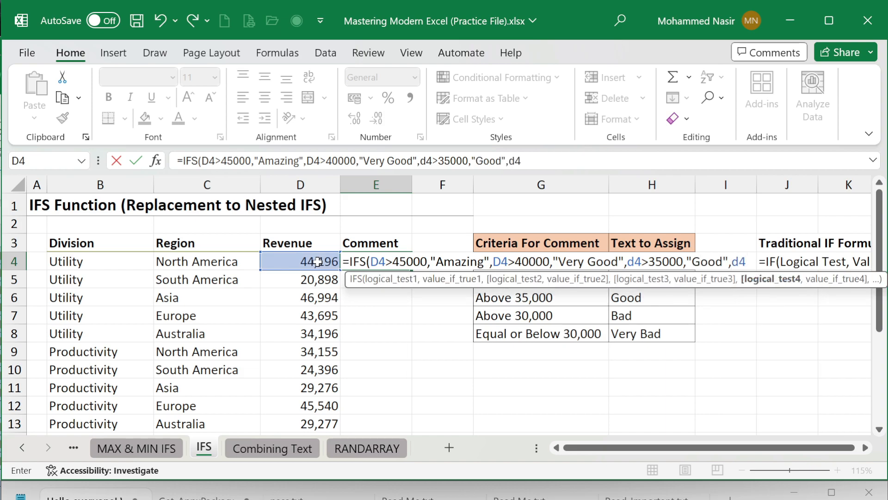
text(>30000,)
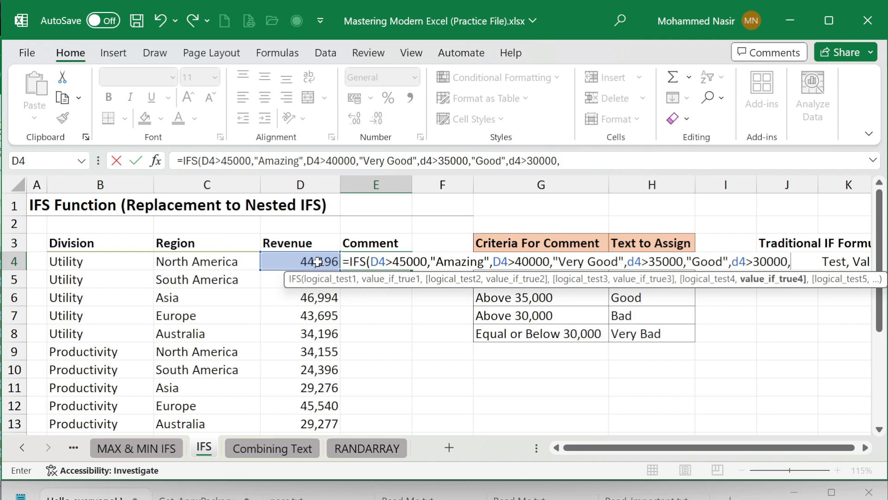
text("Bad",)
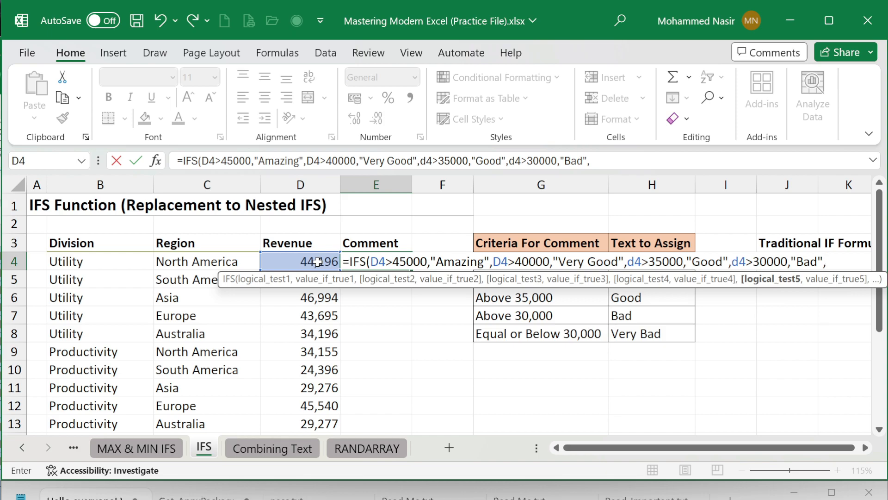
- Complete the E4 formula with the last test, D4<=30000, returning "Very Bad", and enter it
text(d4<)
text(=)
text(3000)
text(0,")
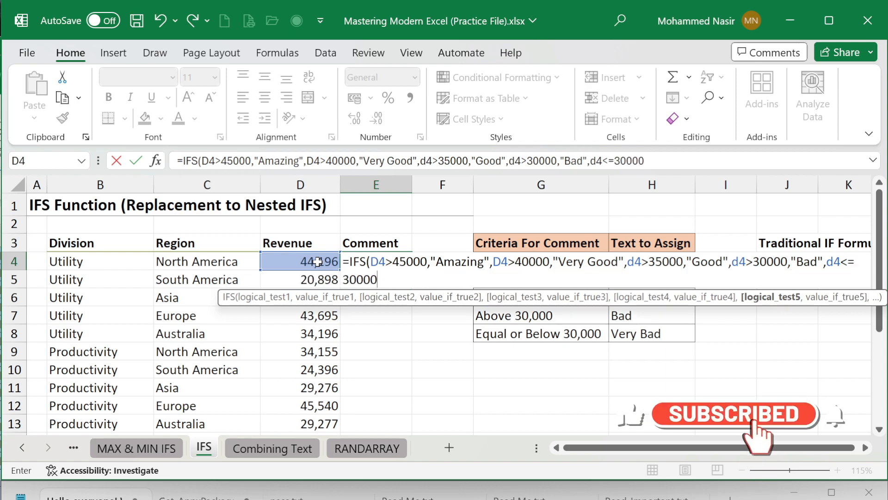
text(Very)
text(Bad)
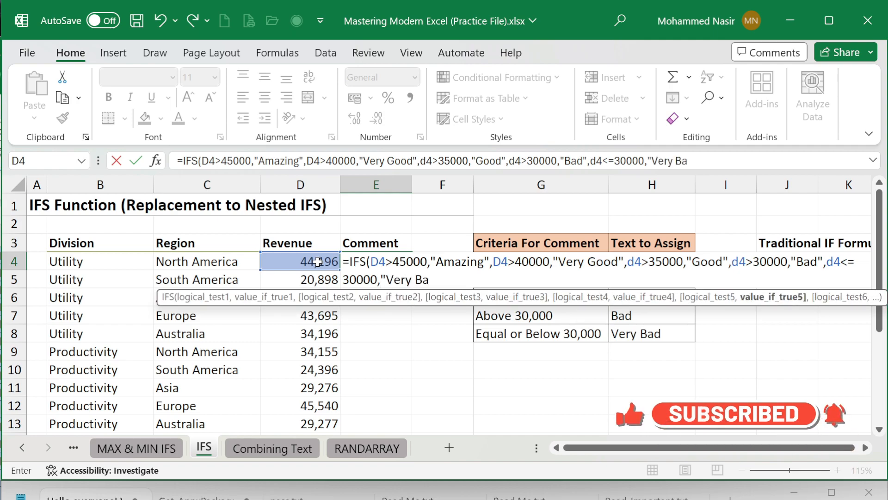
text("))
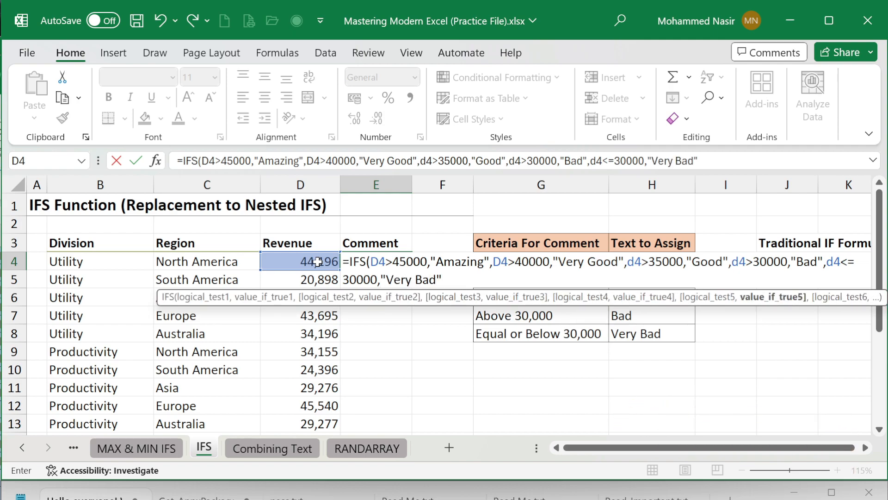
key(Return)
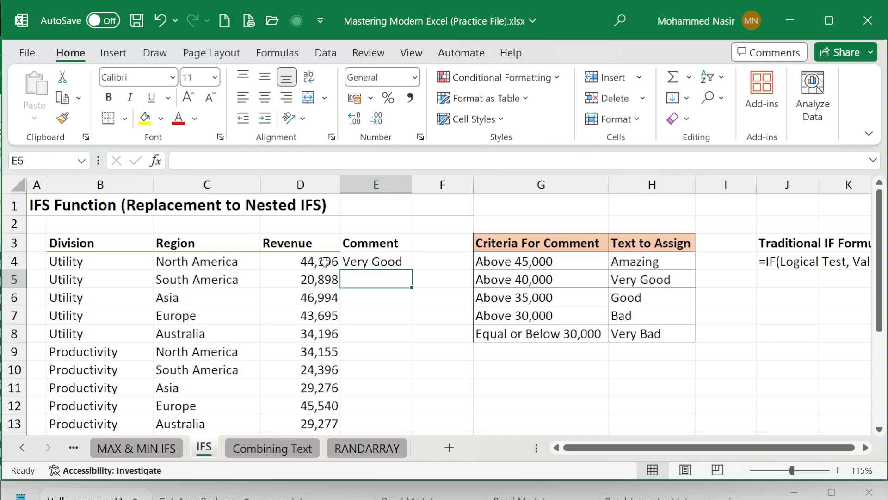
- Check E4's comment against the criteria table, and fill its IFS formula down the Comment column through E18
click(325, 262)
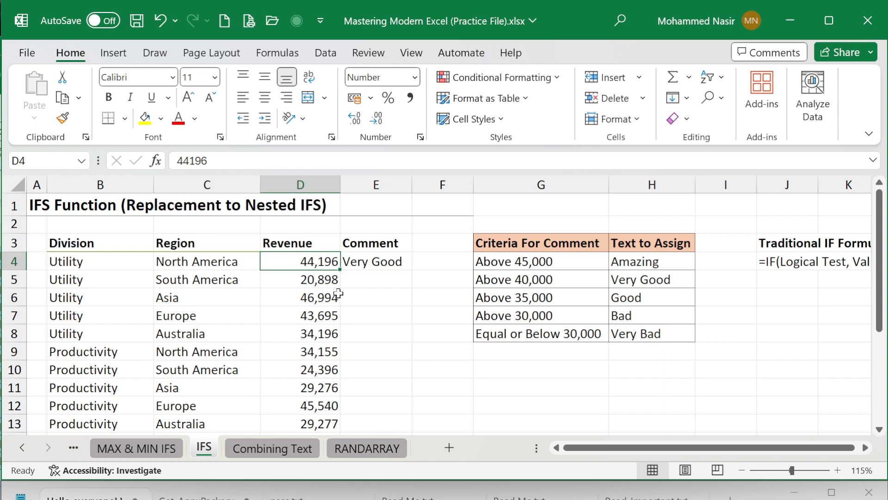
click(551, 279)
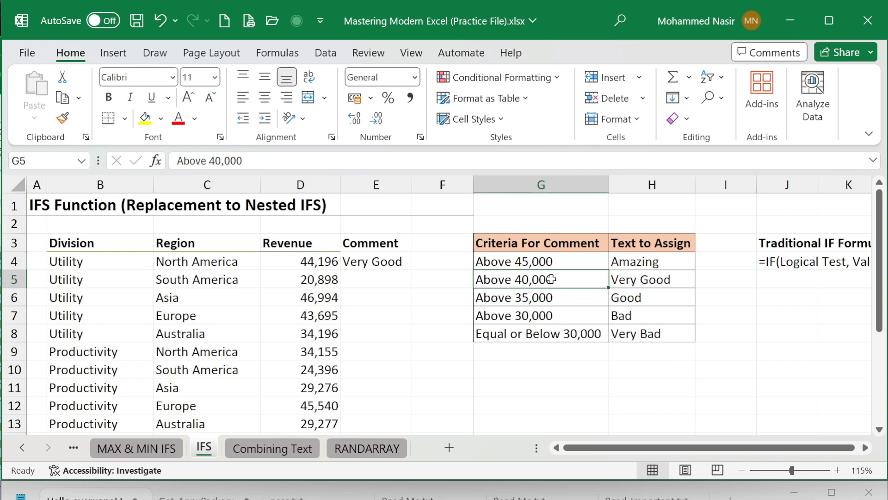
click(628, 282)
click(400, 262)
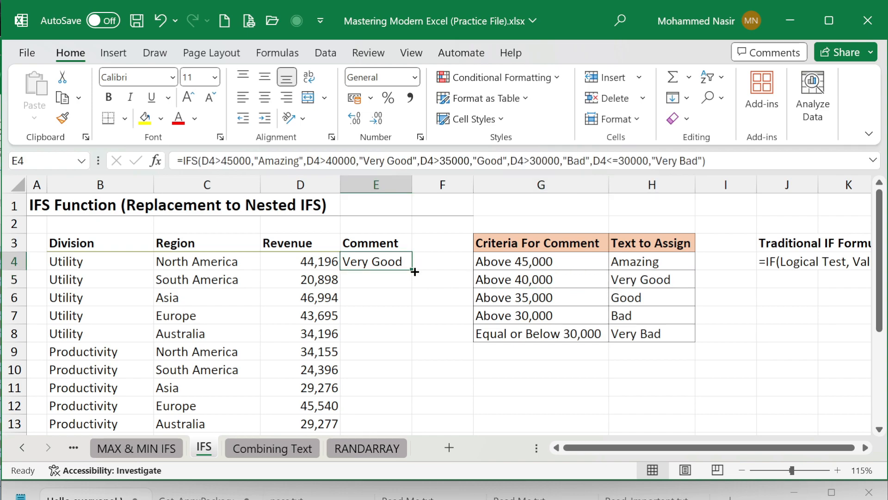
double_click(415, 272)
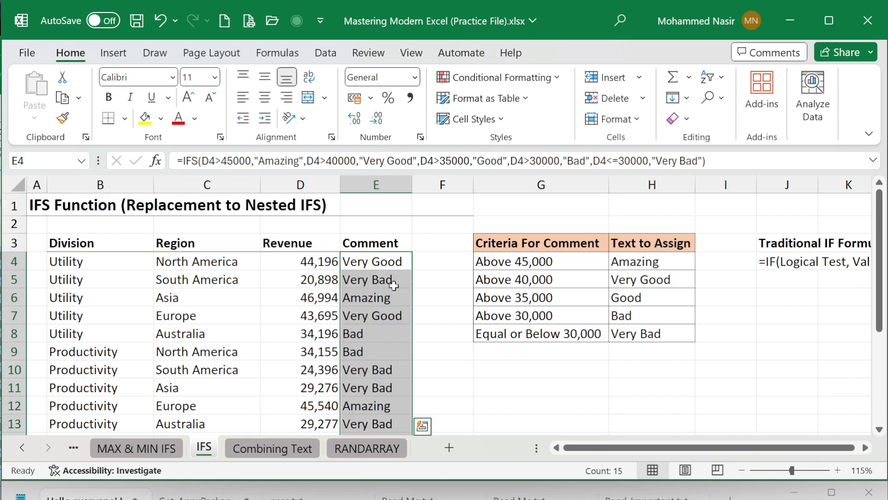
scroll(394, 296, down, 3)
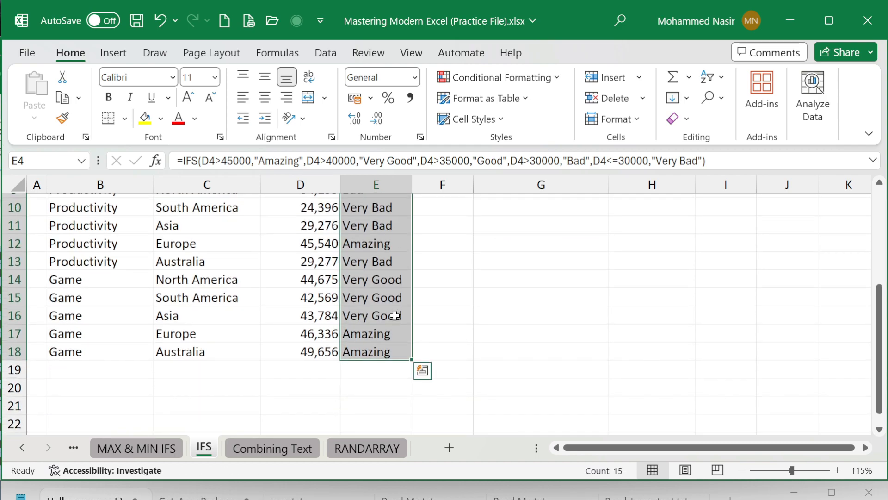
scroll(394, 315, up, 3)
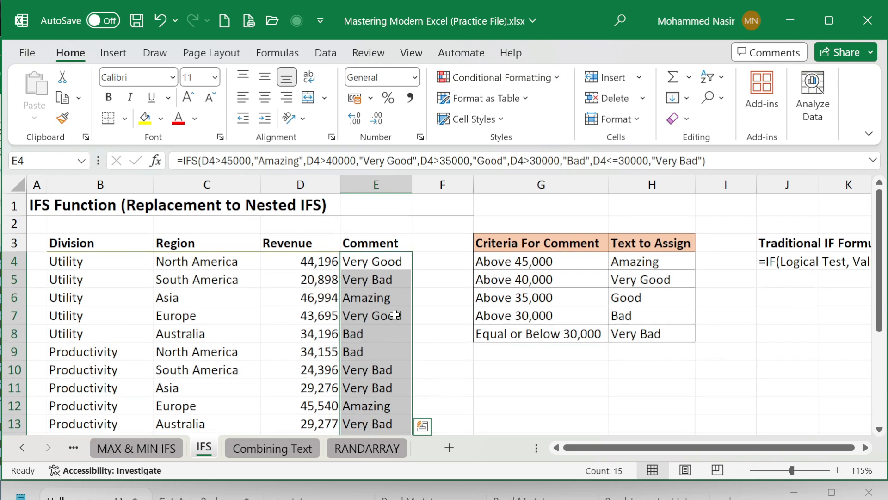
double_click(399, 262)
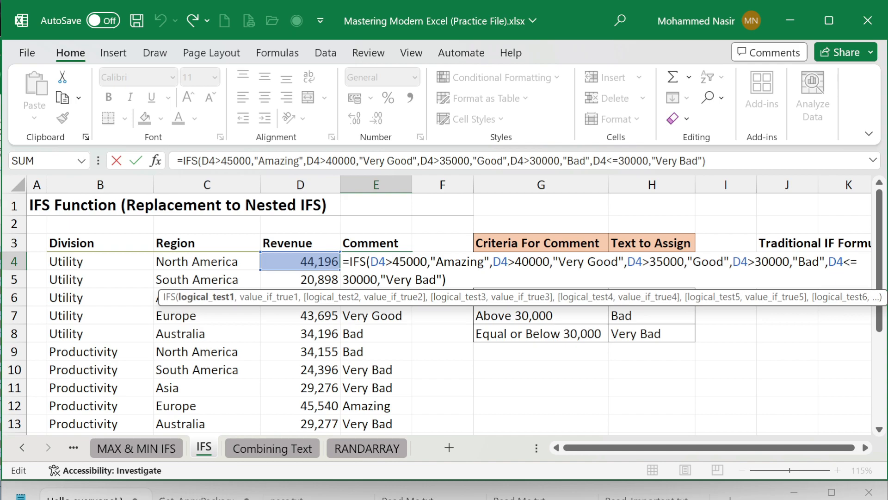
key(Return)
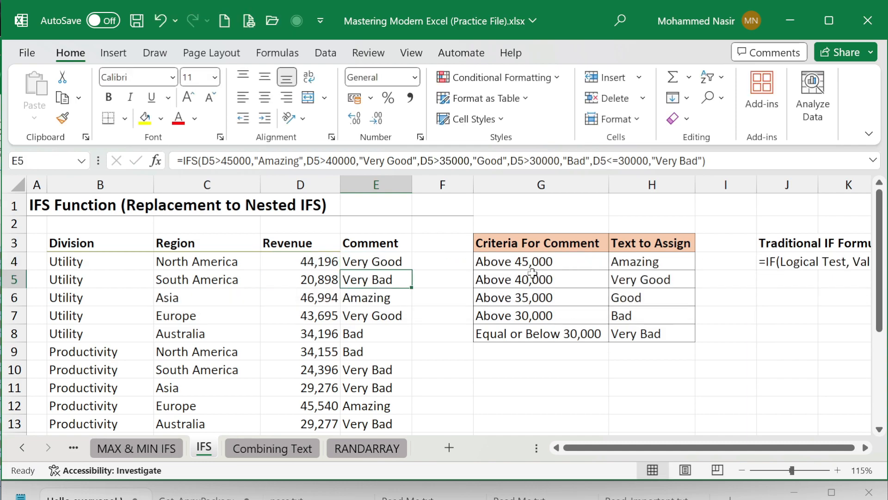
- Check the copied formula in E5, and replace the last test in E4's IFS formula, D4<=30000, with TRUE
double_click(388, 278)
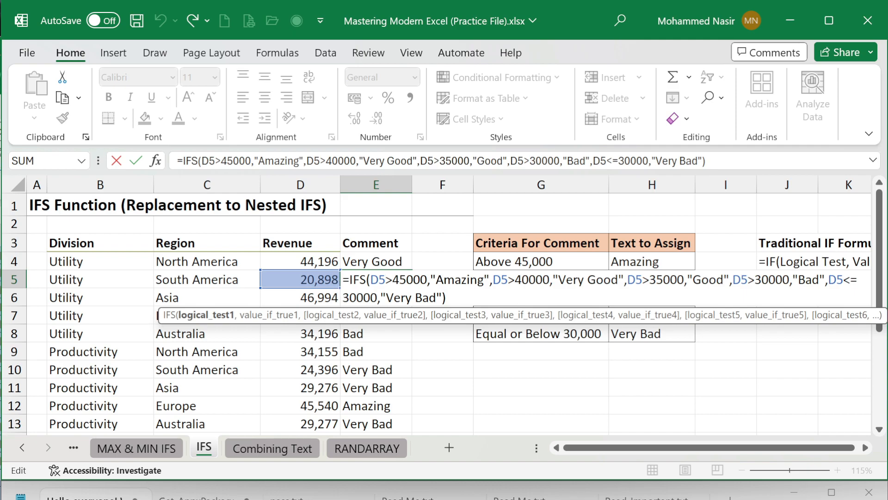
key(Return)
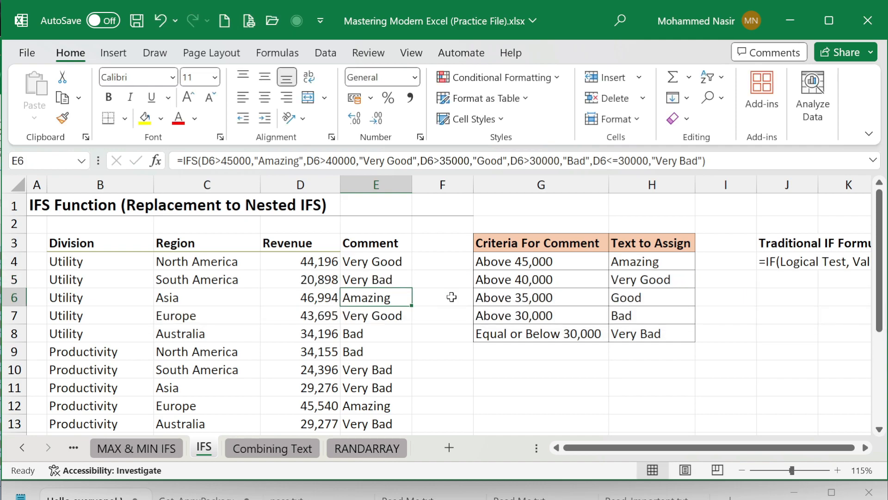
click(402, 260)
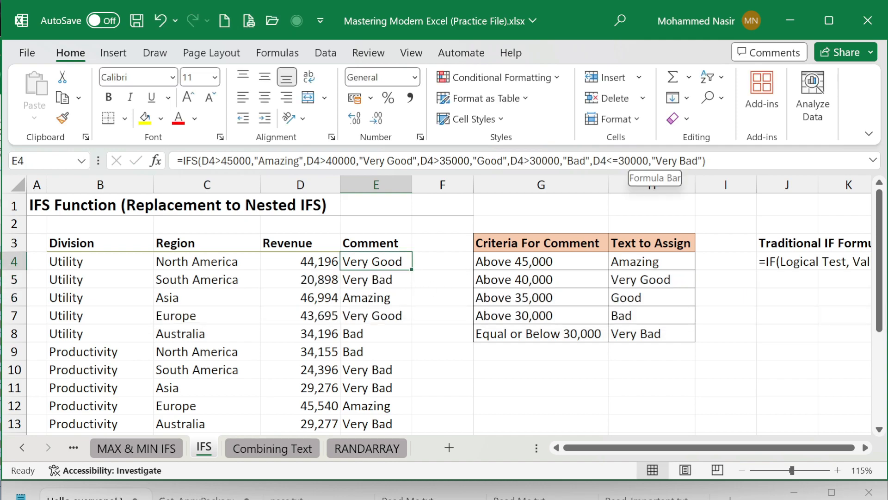
drag(600, 161, 649, 161)
click(648, 161)
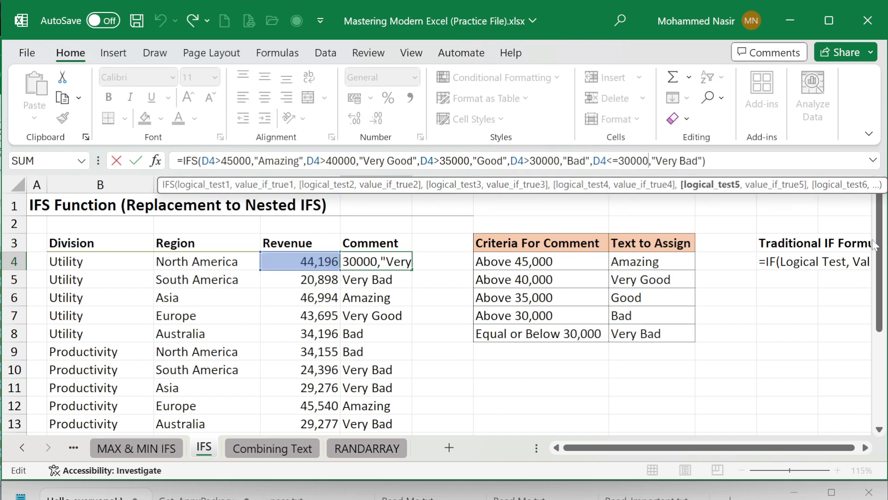
key(BackSpace)
key(BackSpace)
key(BackSpace)
key(BackSpace)
key(BackSpace)
key(BackSpace)
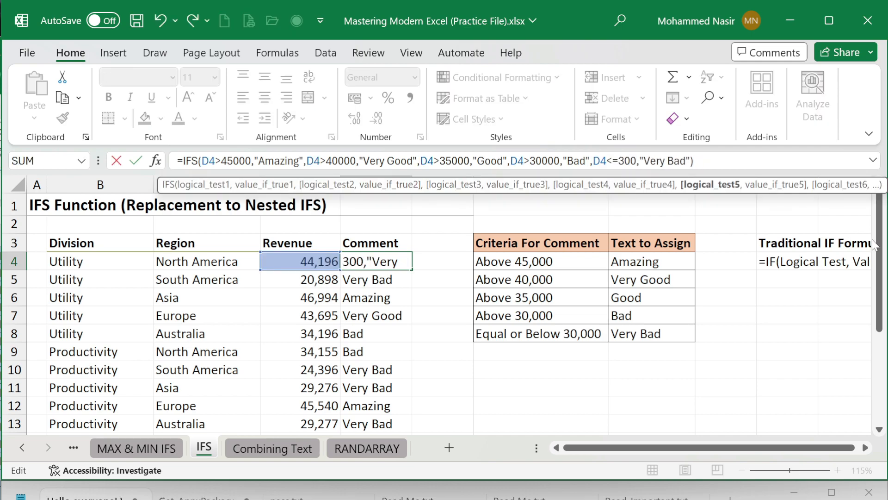
key(BackSpace)
key(BackSpace)
key(BackSpace)
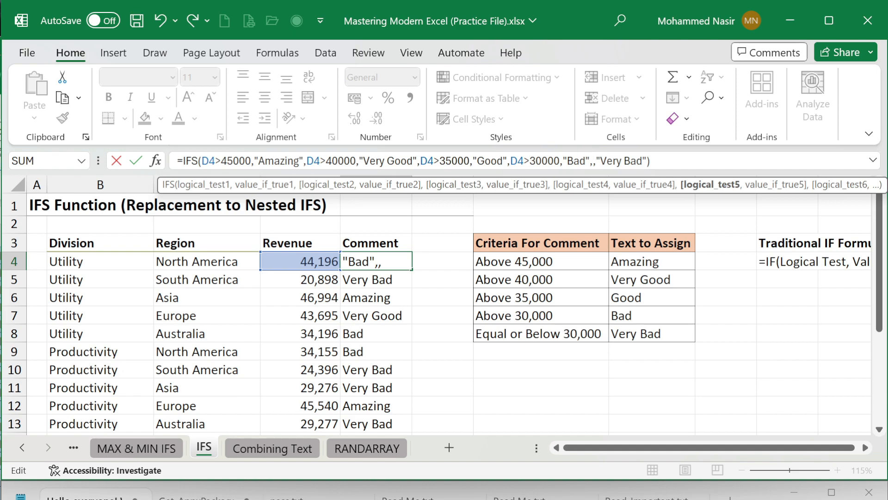
text(tr)
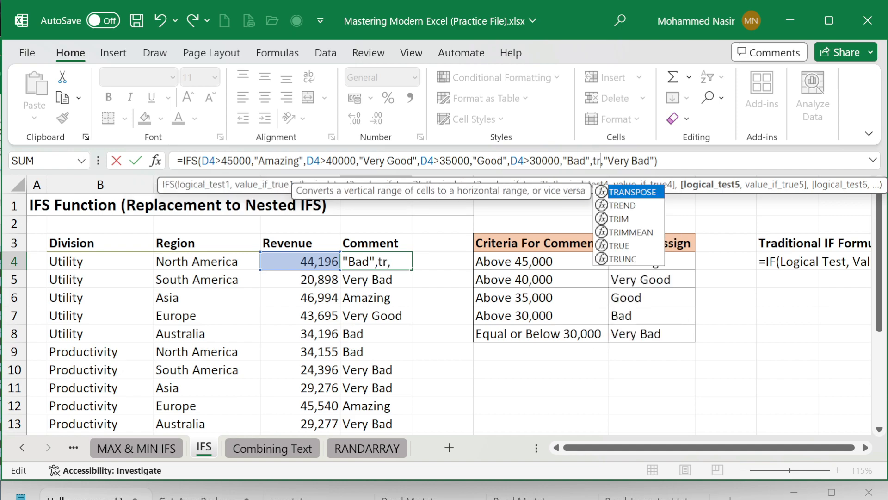
text(u)
key(Tab)
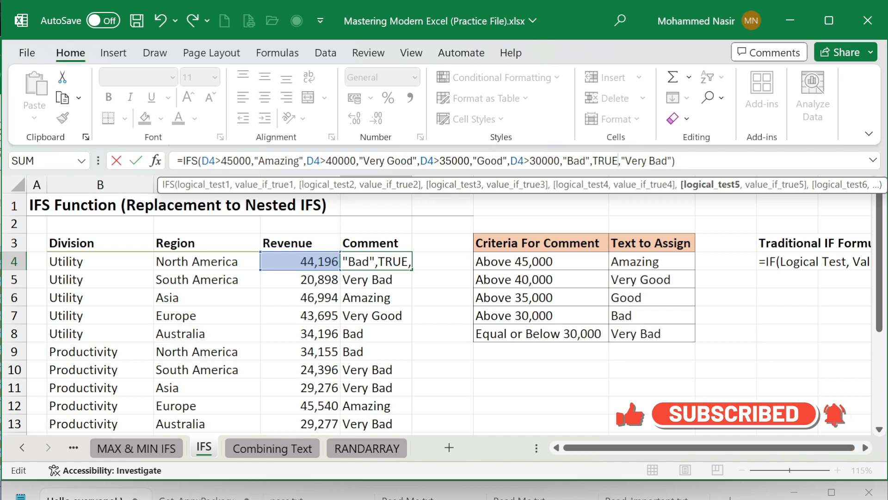
key(Return)
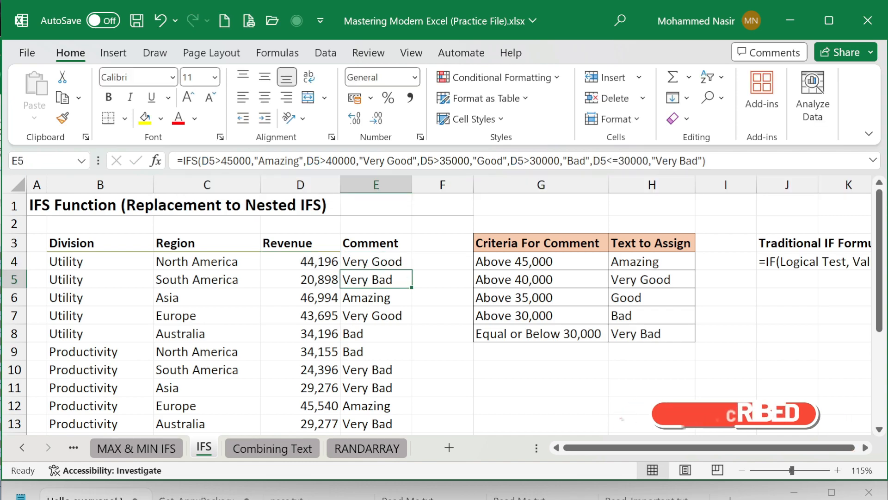
- Fill the revised E4 formula down the Comment column through E18, and check the copied formula in E10
click(401, 259)
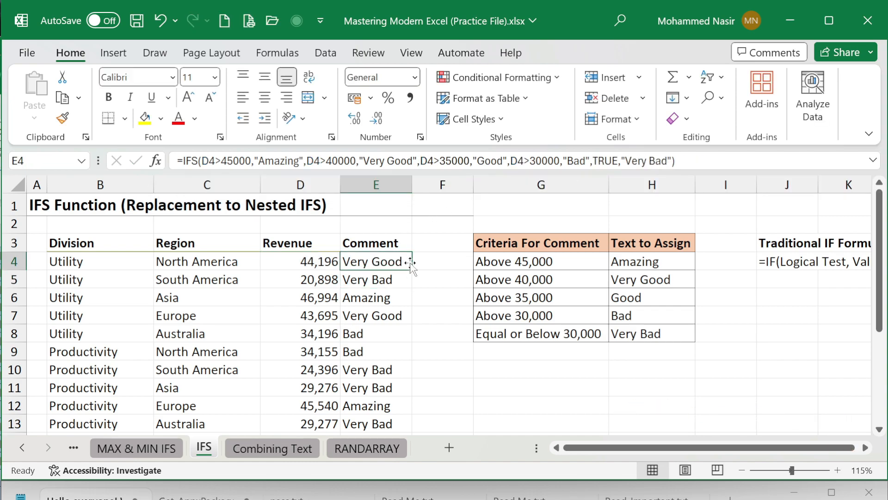
double_click(412, 269)
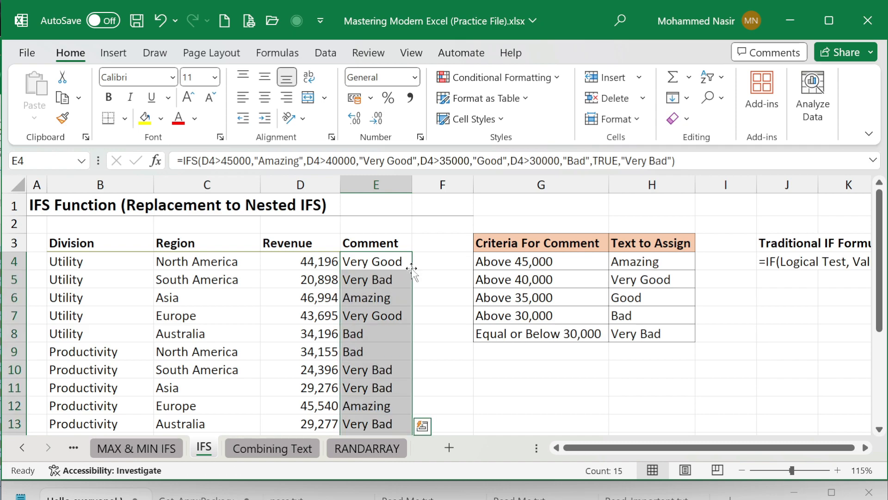
scroll(386, 354, down, 3)
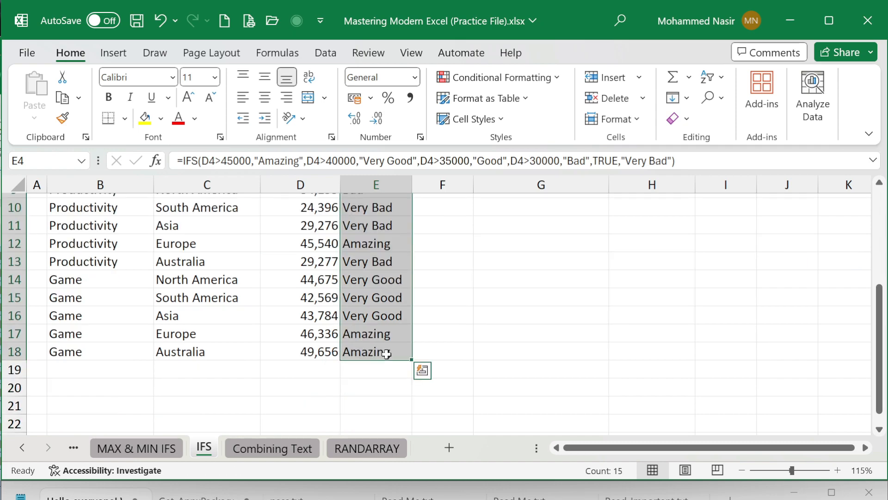
scroll(387, 354, up, 3)
click(387, 368)
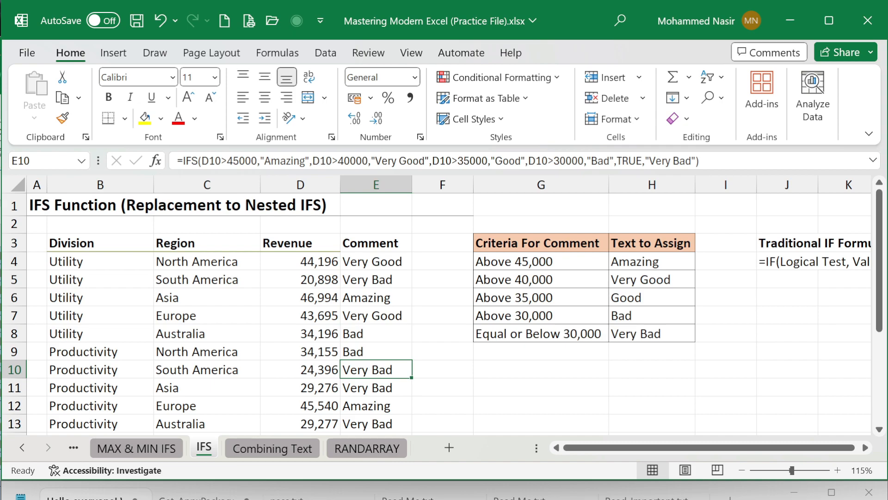